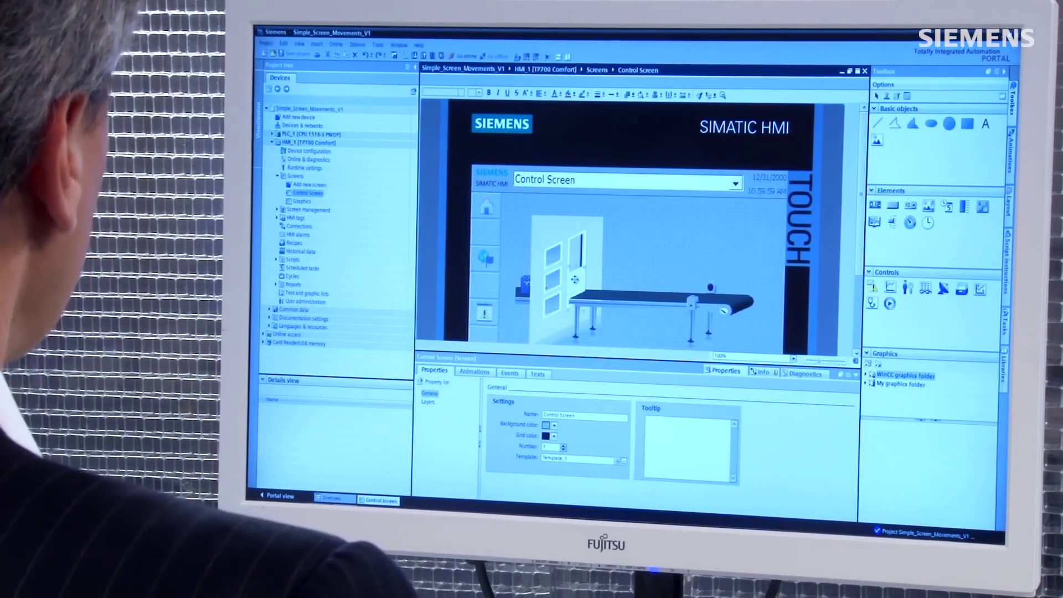
- Add a vertical movement animation to the roller door graphic and set its target position to about X 255, Y 82
{"action": "right_click", "coordinate": [575, 280]}
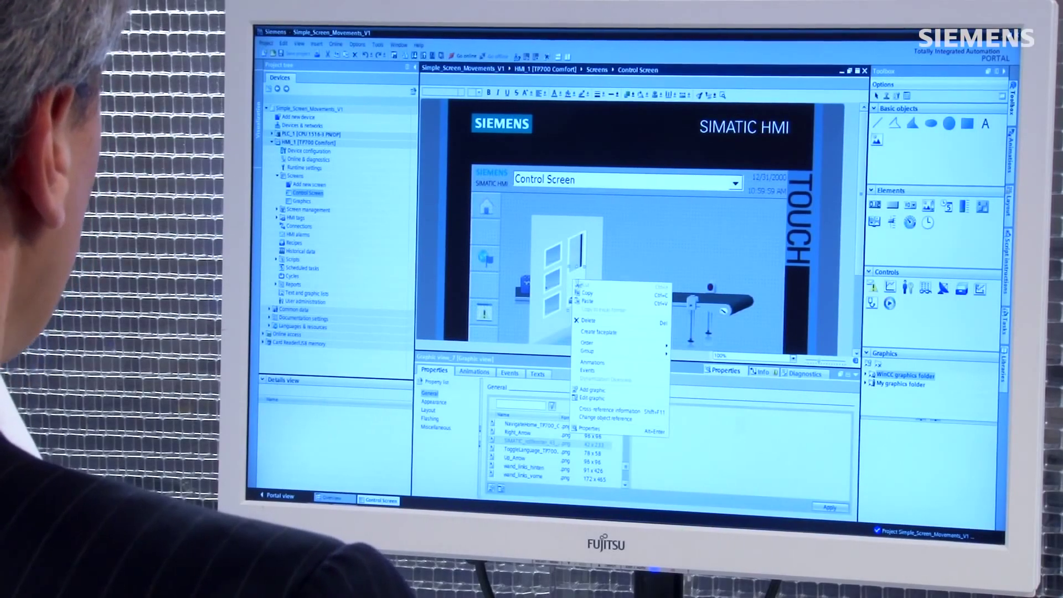
{"action": "left_click", "coordinate": [612, 364]}
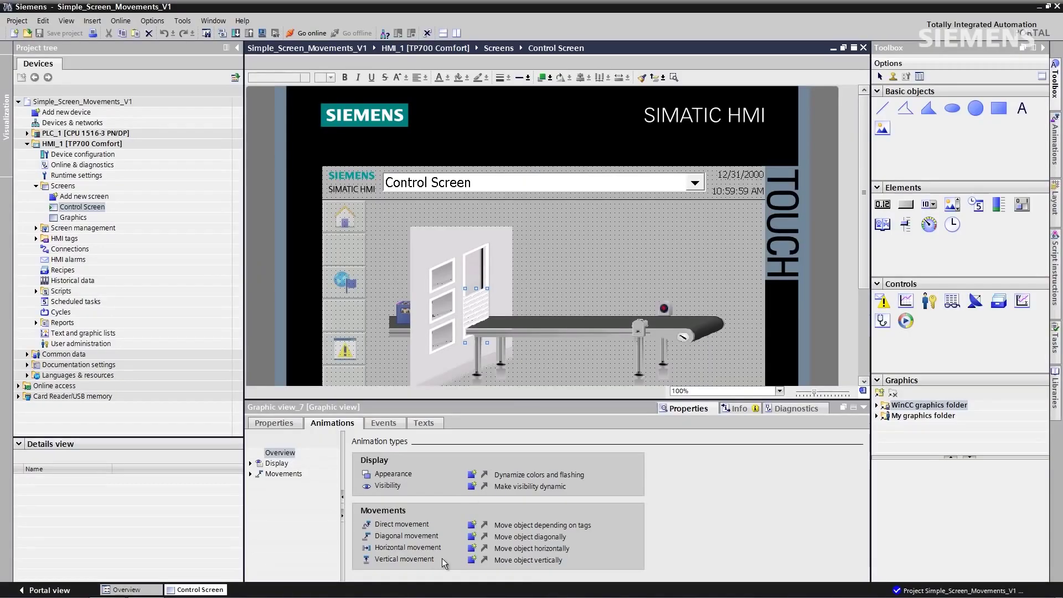
{"action": "left_click", "coordinate": [472, 559]}
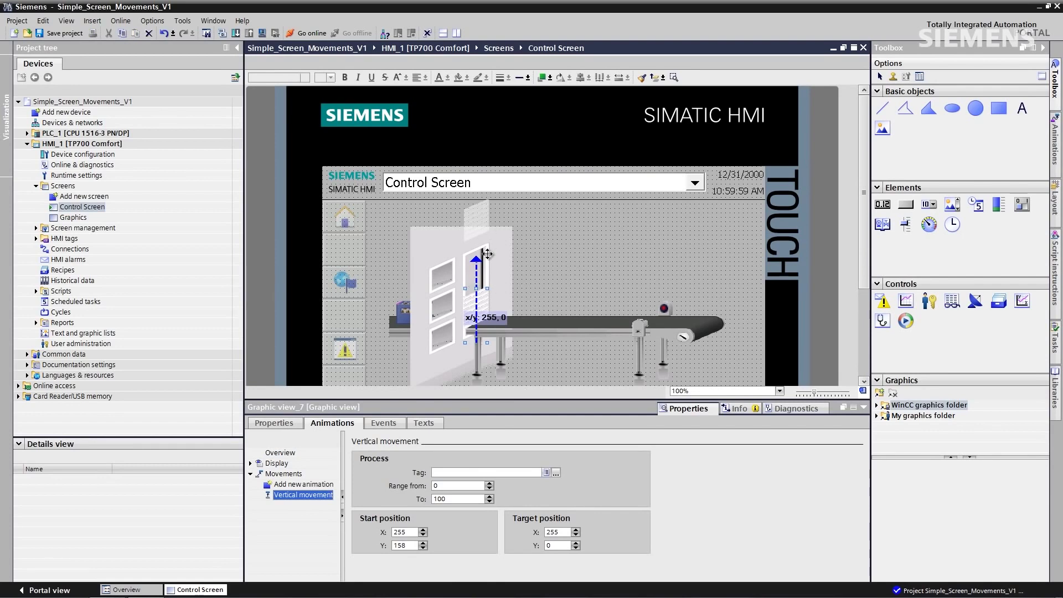
{"action": "left_click_drag", "start_coordinate": [476, 261], "coordinate": [478, 301]}
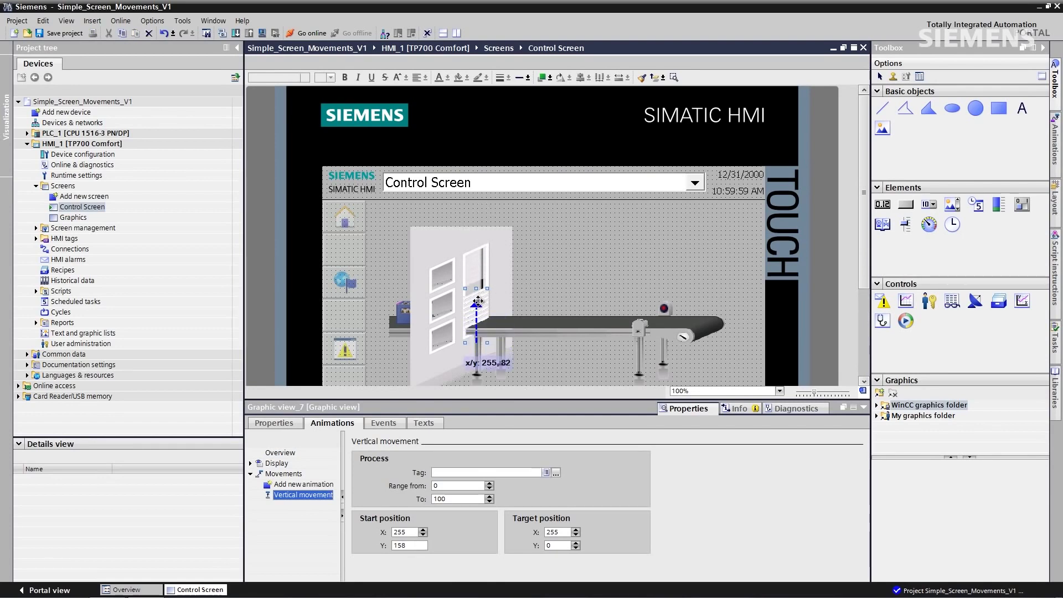
- Link the door's vertical movement to the Roller_Door tag and set the range's upper limit to 27000
{"action": "left_click", "coordinate": [465, 472]}
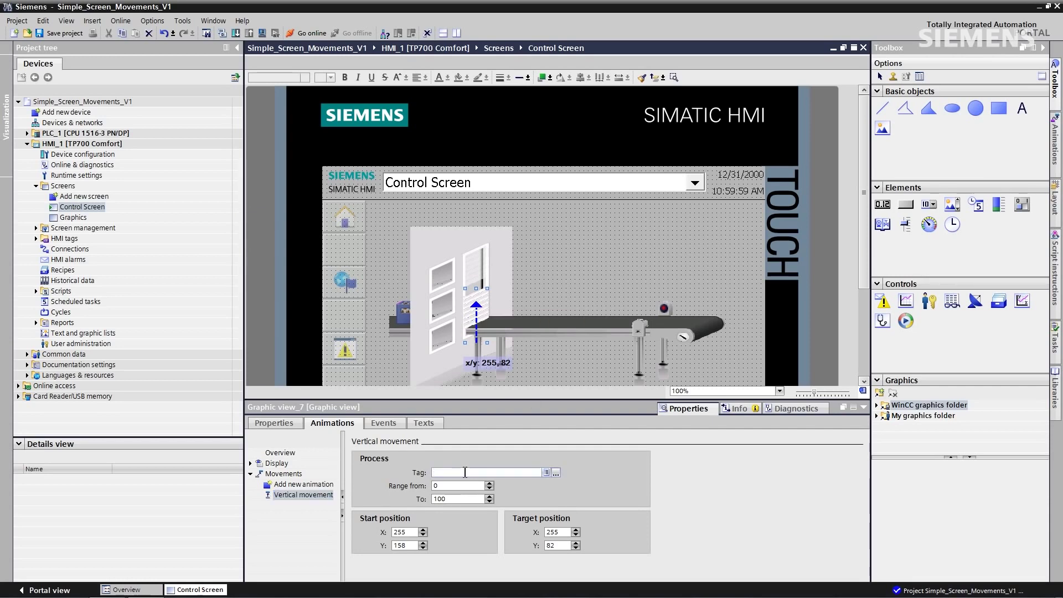
{"action": "type", "text": "ro"}
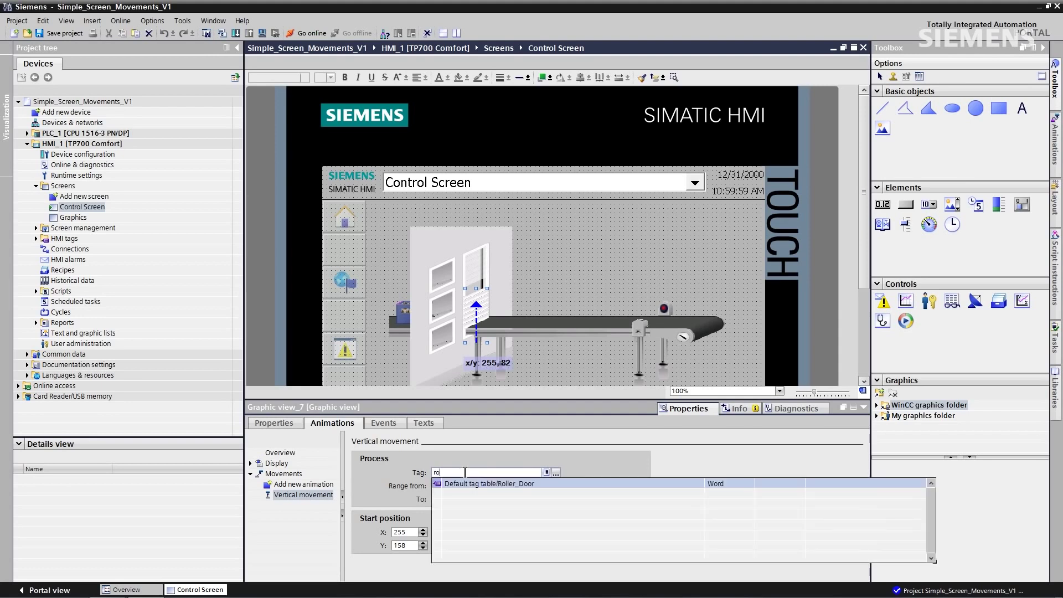
{"action": "key", "text": "Escape"}
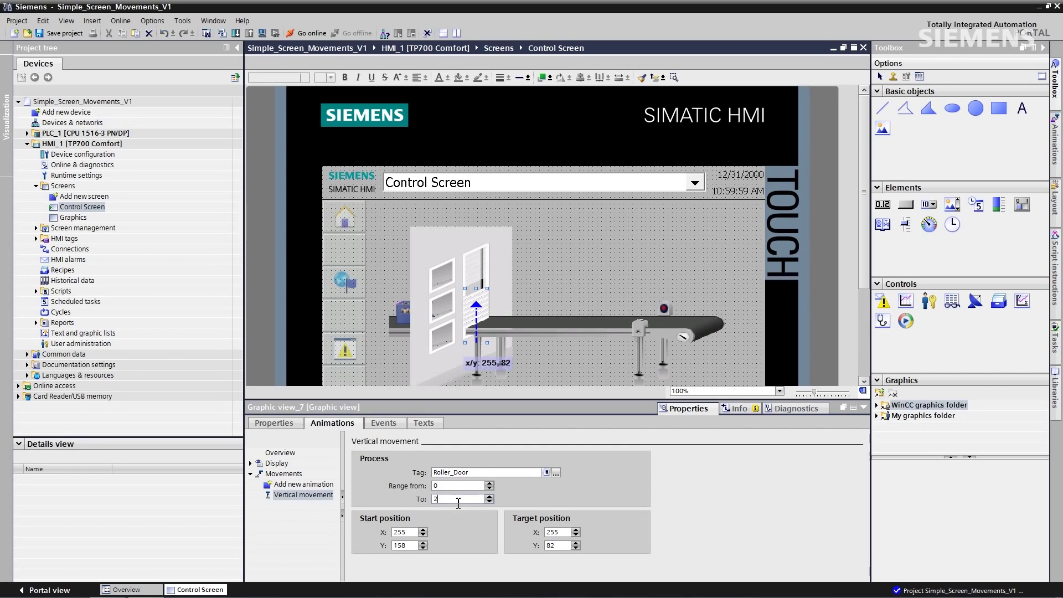
{"action": "key", "text": "Return"}
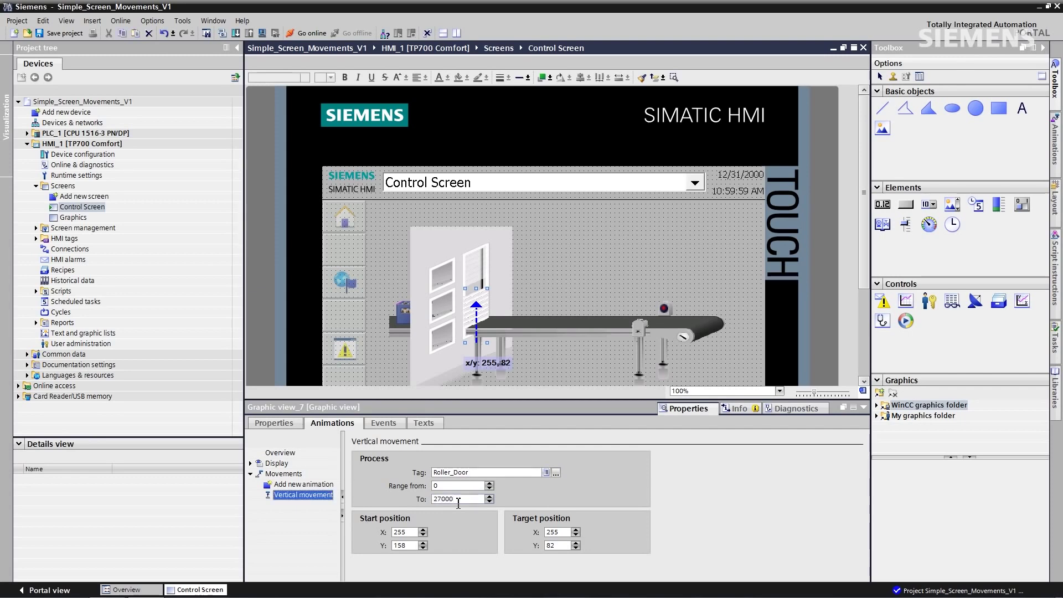
- Add a horizontal movement animation to the blue bottle case, with its target position near the conveyor's end at about X 536, Y 183
{"action": "left_click", "coordinate": [405, 309]}
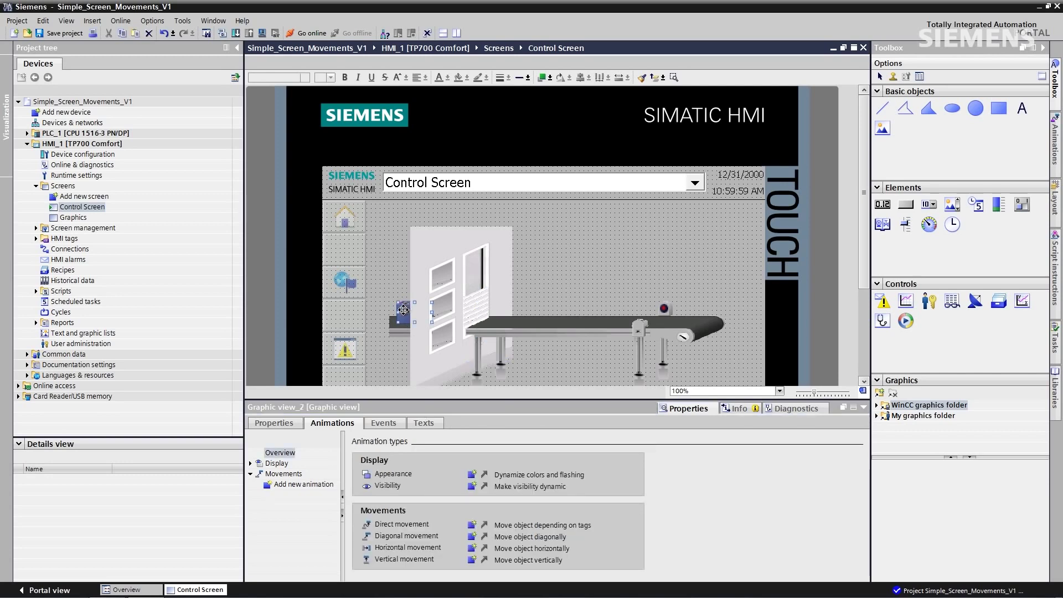
{"action": "left_click", "coordinate": [471, 549]}
{"action": "left_click_drag", "start_coordinate": [521, 313], "coordinate": [637, 314]}
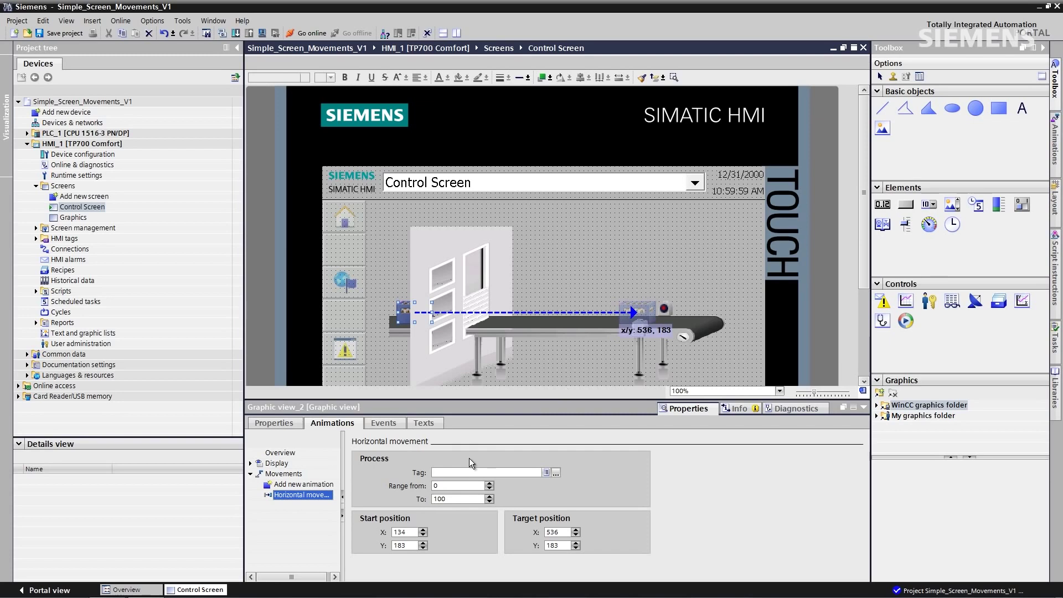
- Link the bottle case's horizontal movement to the Bottle_Case tag and set the range's upper limit to 27000
{"action": "left_click", "coordinate": [467, 474]}
{"action": "type", "text": "bo"}
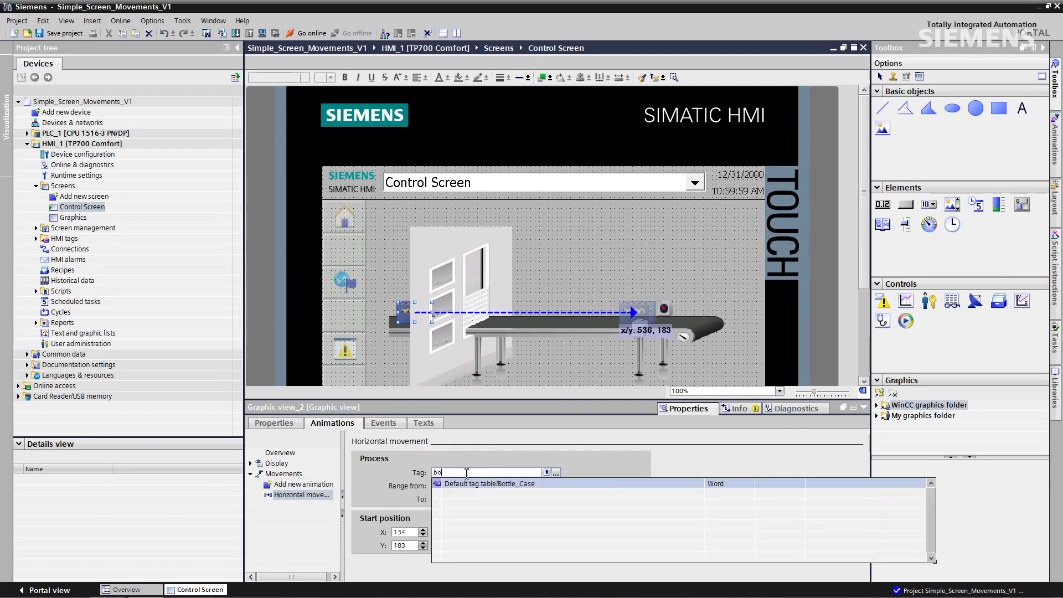
{"action": "key", "text": "Return"}
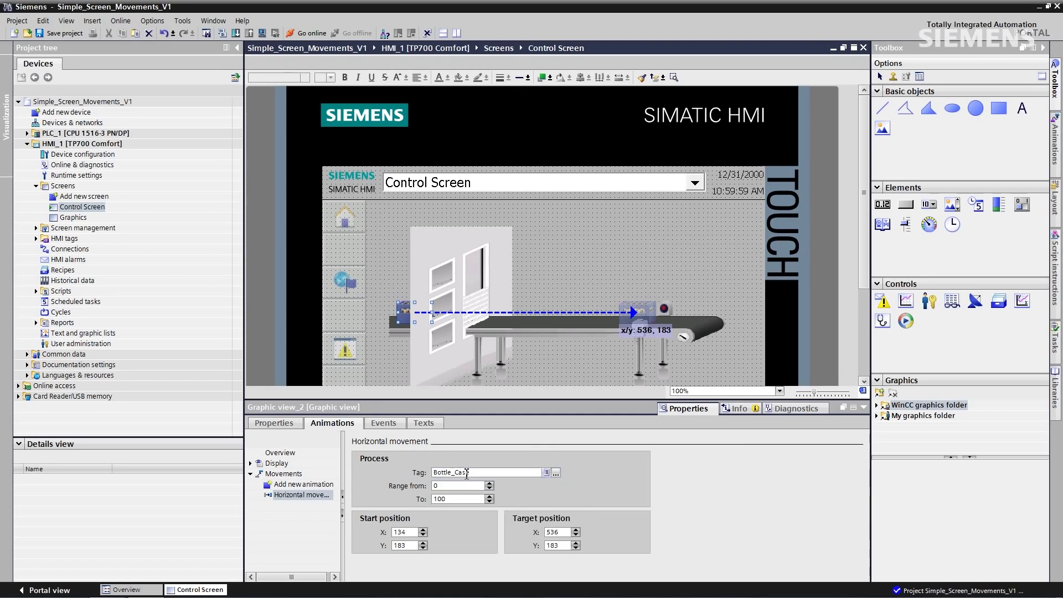
{"action": "double_click", "coordinate": [462, 499]}
{"action": "type", "text": "1"}
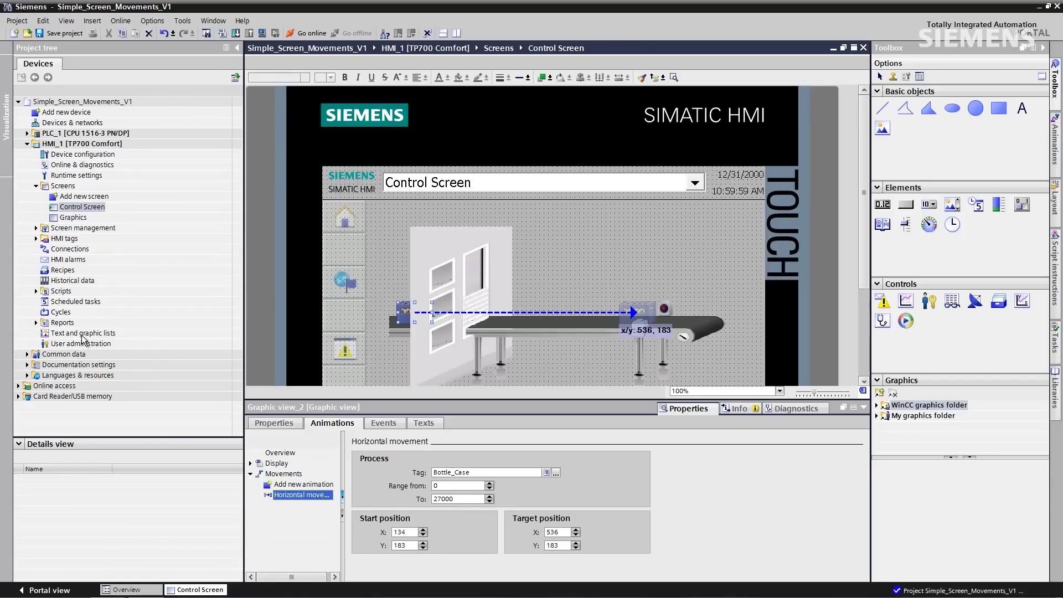
- Open the HMI's text and graphic lists and add a new graphic list
{"action": "double_click", "coordinate": [83, 334]}
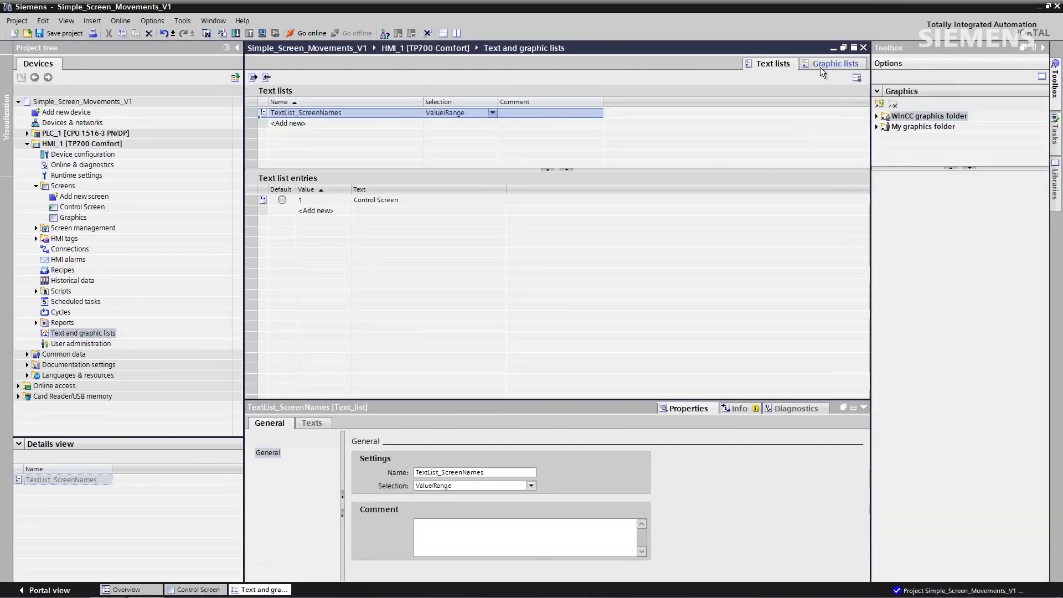
{"action": "left_click", "coordinate": [821, 68]}
{"action": "left_click", "coordinate": [379, 113]}
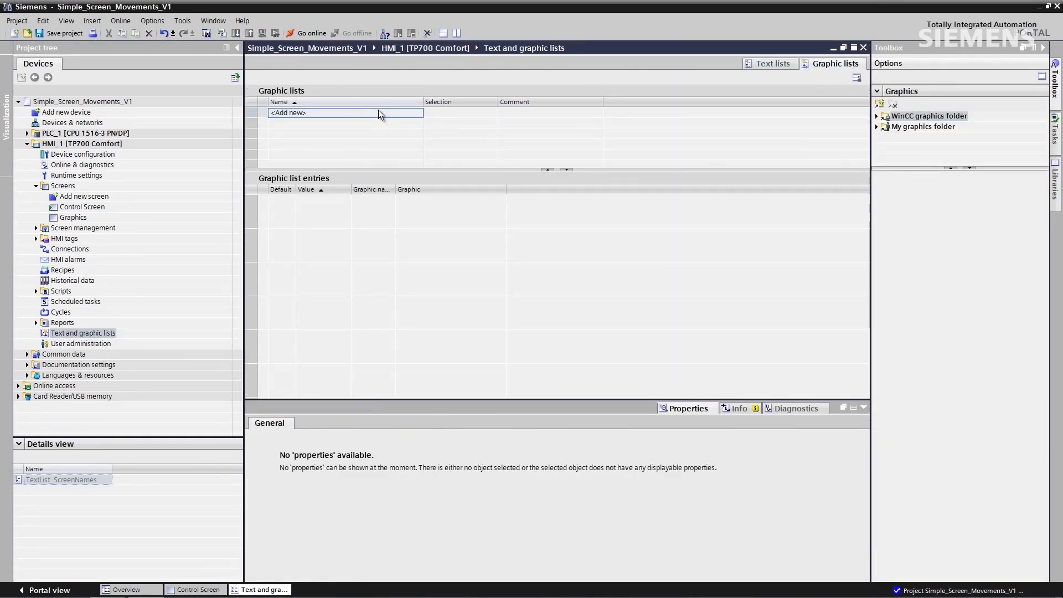
{"action": "left_click", "coordinate": [379, 113]}
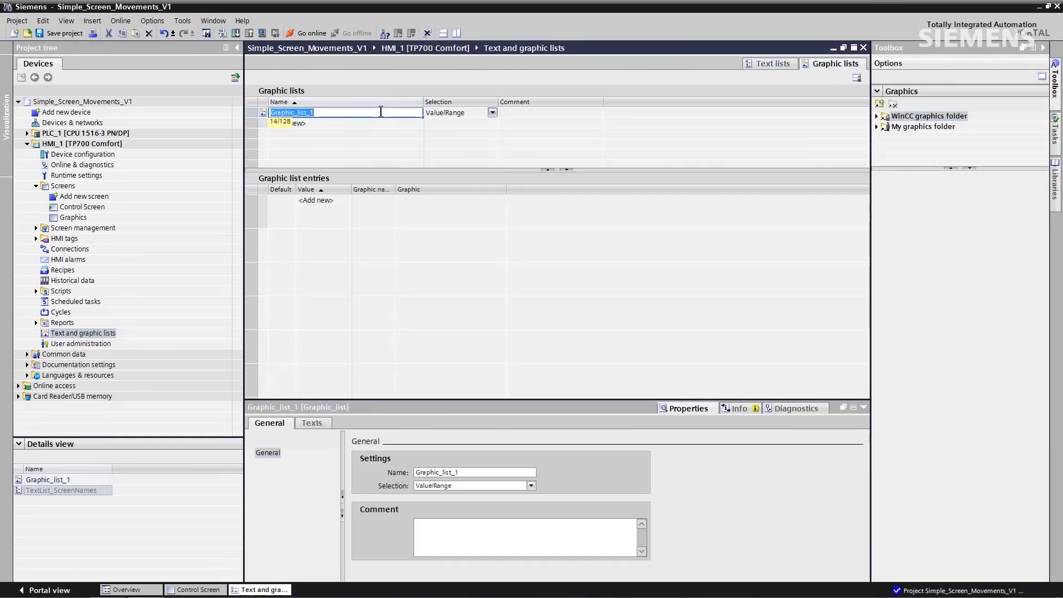
- Add a first entry to the graphic list with the value range 0 - 5000
{"action": "left_click", "coordinate": [342, 209]}
{"action": "left_click", "coordinate": [338, 213]}
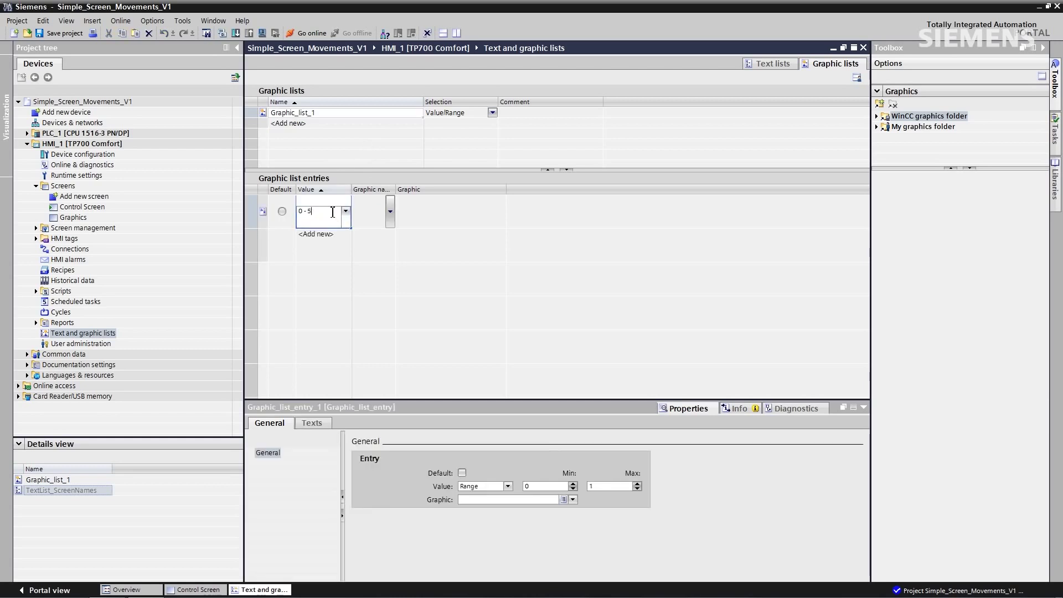
{"action": "key", "text": "Return"}
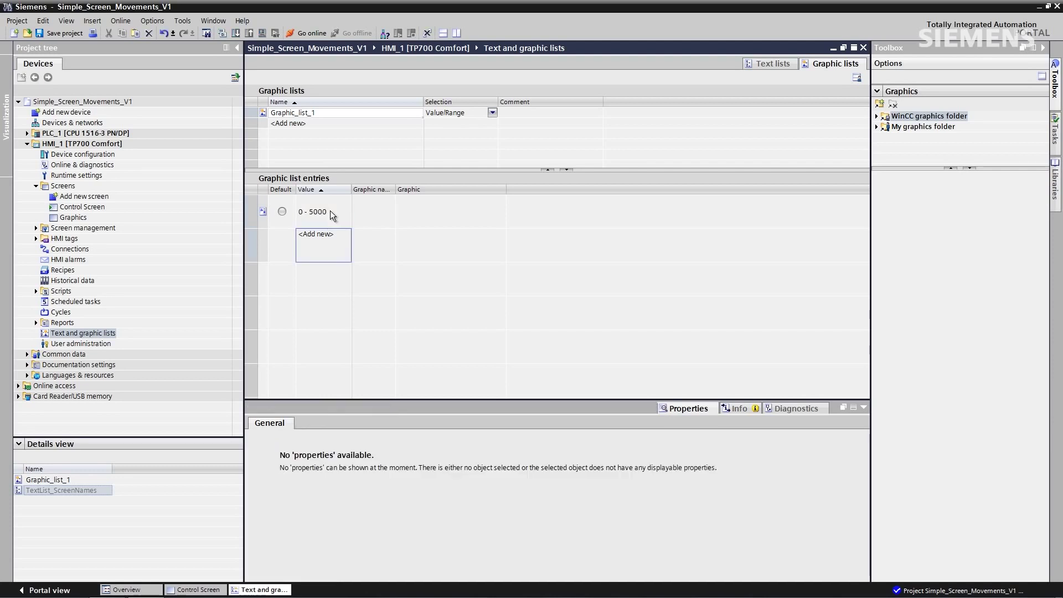
- Widen the graphic name column and assign the graphic 120322_foerderband_rolle_10f0001 to the 0 - 5000 entry
{"action": "left_click_drag", "start_coordinate": [397, 190], "coordinate": [501, 191]}
{"action": "left_click", "coordinate": [497, 222]}
{"action": "left_click", "coordinate": [496, 218]}
{"action": "left_click", "coordinate": [496, 217]}
{"action": "left_click", "coordinate": [496, 218]}
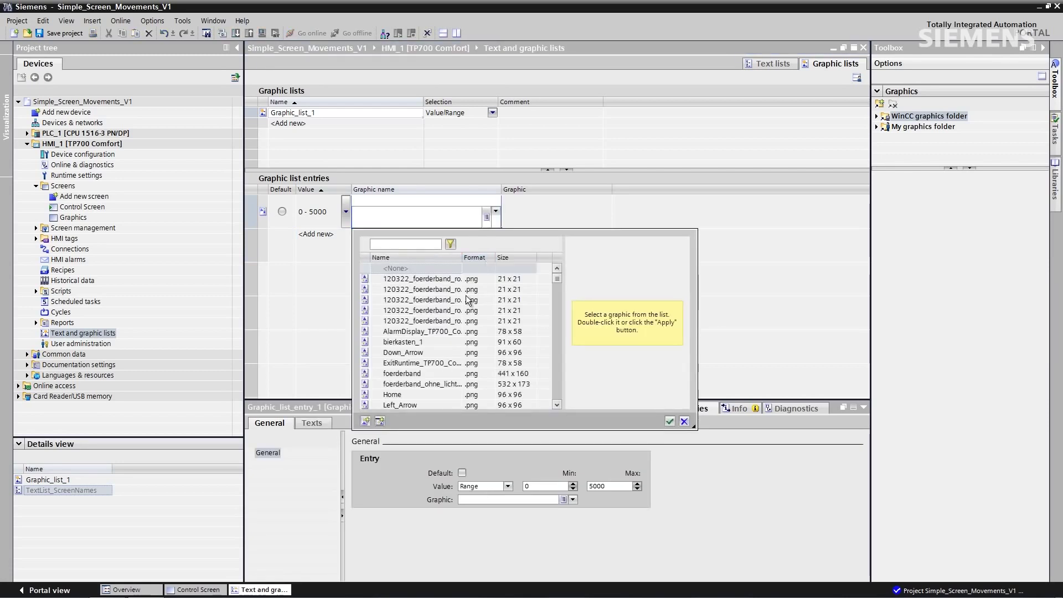
{"action": "left_click", "coordinate": [441, 281]}
{"action": "left_click", "coordinate": [669, 422]}
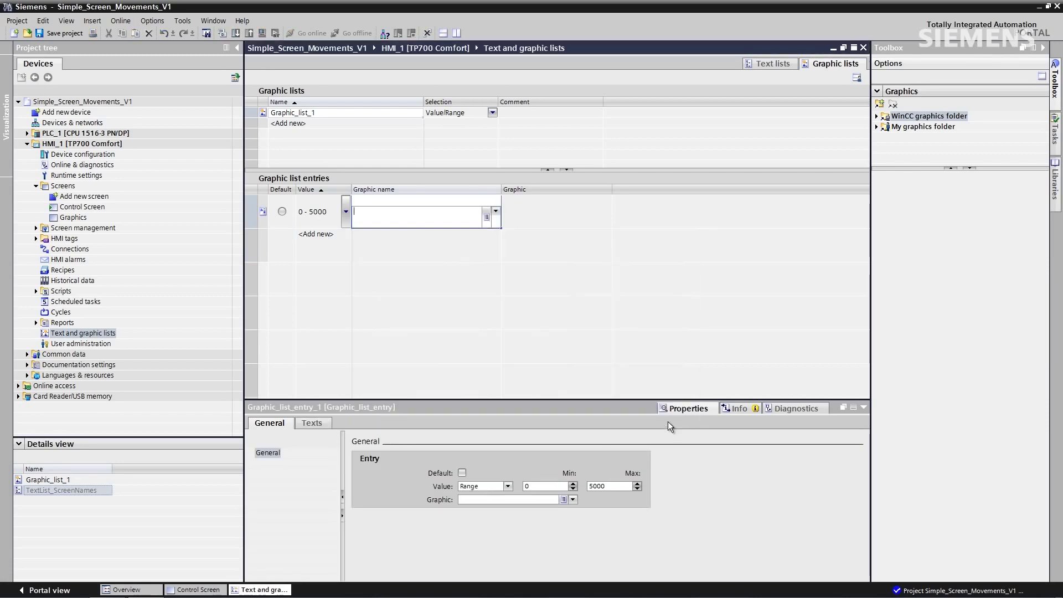
- Add a second list entry for values 5001 - 10001 and assign it the graphic 120322_foerderband_rolle_10f0002
{"action": "left_click", "coordinate": [330, 236]}
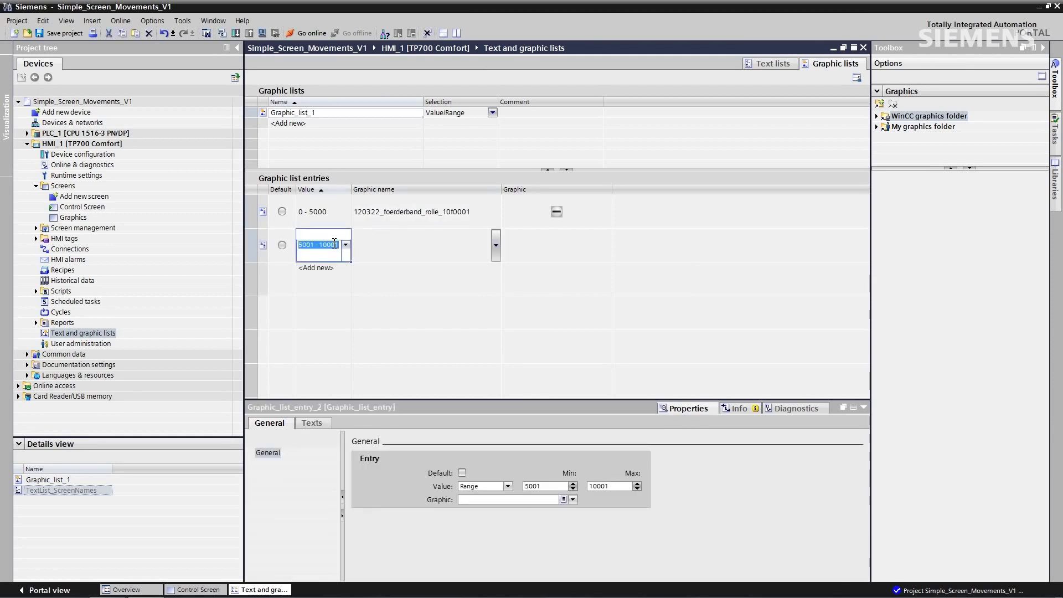
{"action": "left_click", "coordinate": [496, 249]}
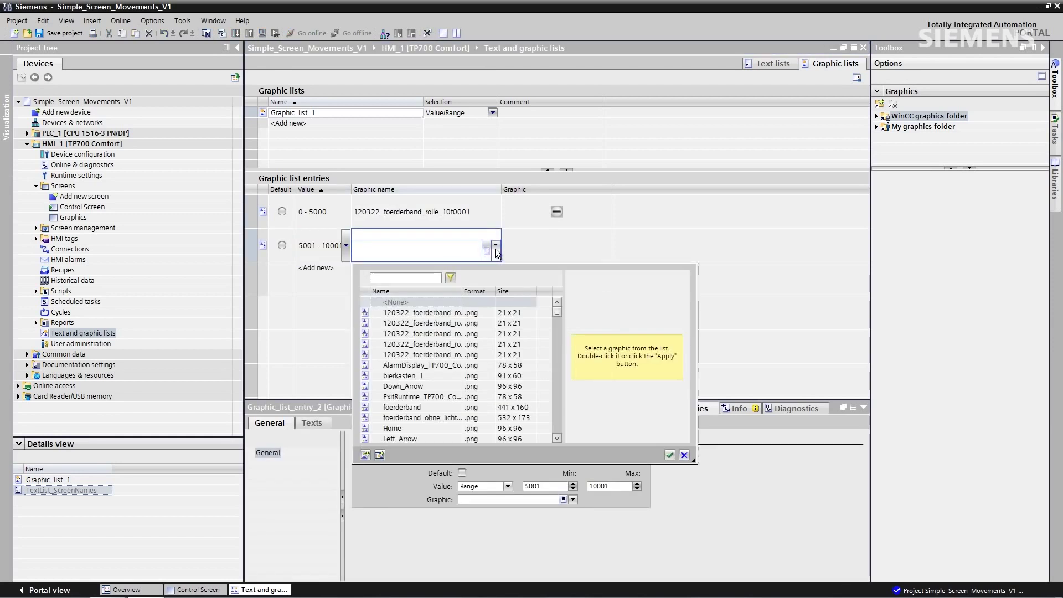
{"action": "left_click", "coordinate": [445, 324]}
{"action": "left_click", "coordinate": [669, 455]}
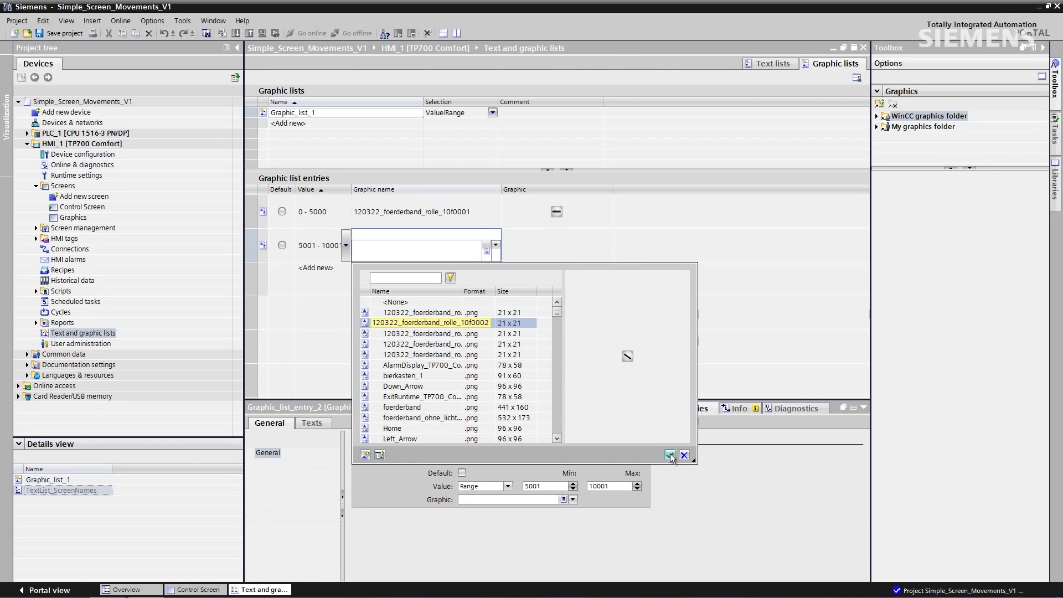
- Add a third list entry for values 10002 - 15002 and assign it the graphic 120322_foerderband_rolle_10f0003
{"action": "left_click", "coordinate": [327, 268]}
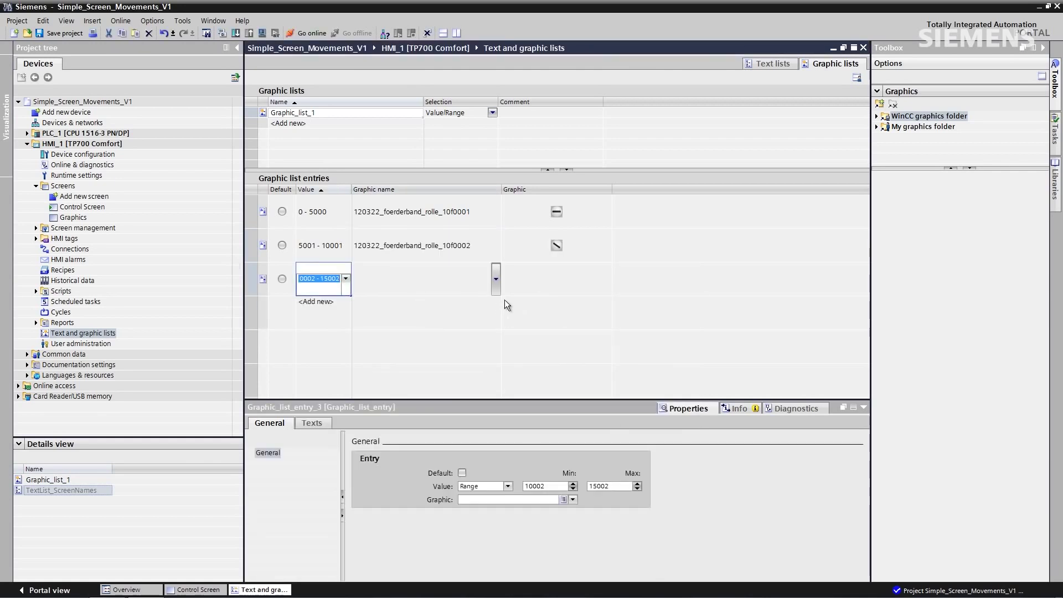
{"action": "left_click", "coordinate": [499, 278]}
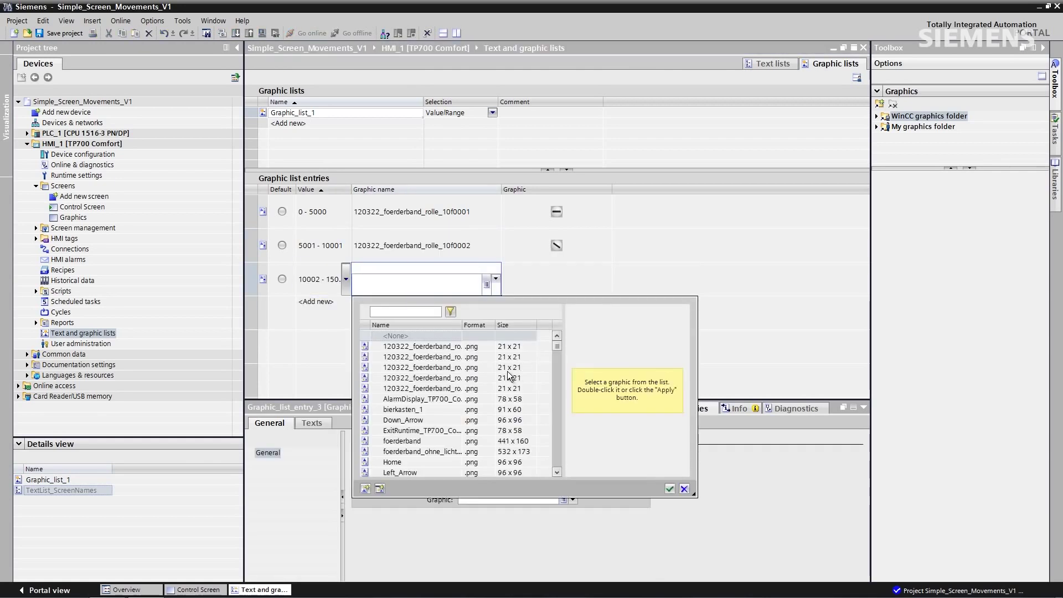
{"action": "left_click", "coordinate": [509, 370]}
{"action": "left_click", "coordinate": [670, 489]}
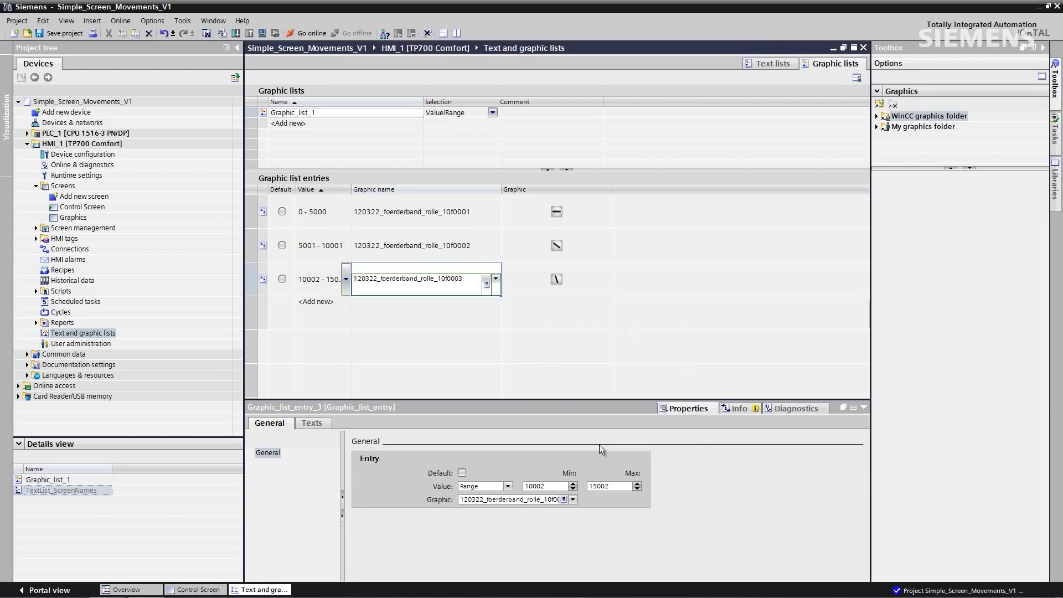
- Add a fourth list entry for values 15003 - 20003 and assign it the graphic 120322_foerderband_rolle_10f0004
{"action": "left_click", "coordinate": [323, 310]}
{"action": "left_click", "coordinate": [492, 312]}
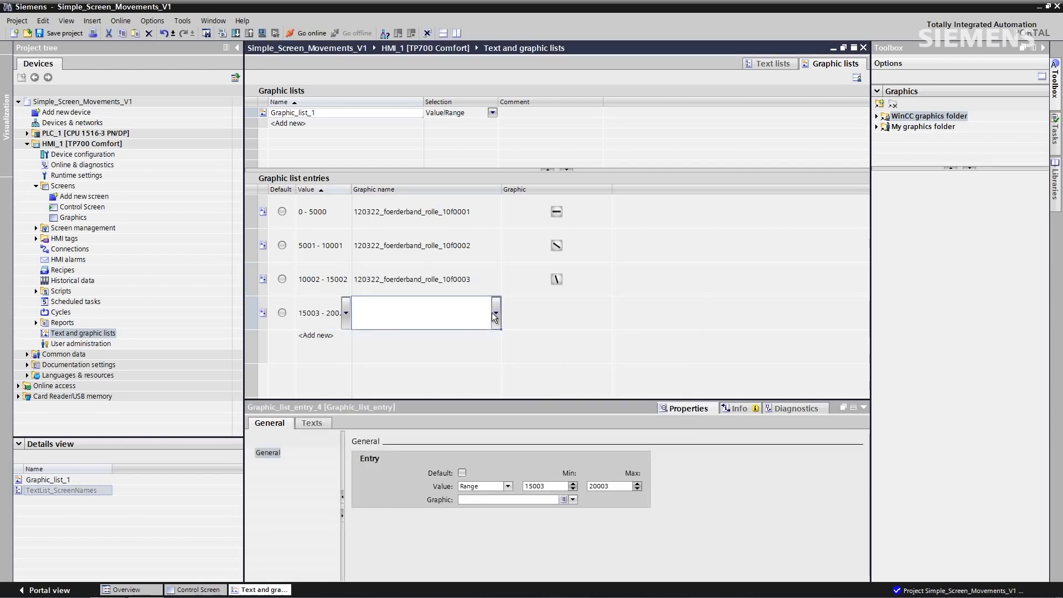
{"action": "left_click", "coordinate": [457, 413]}
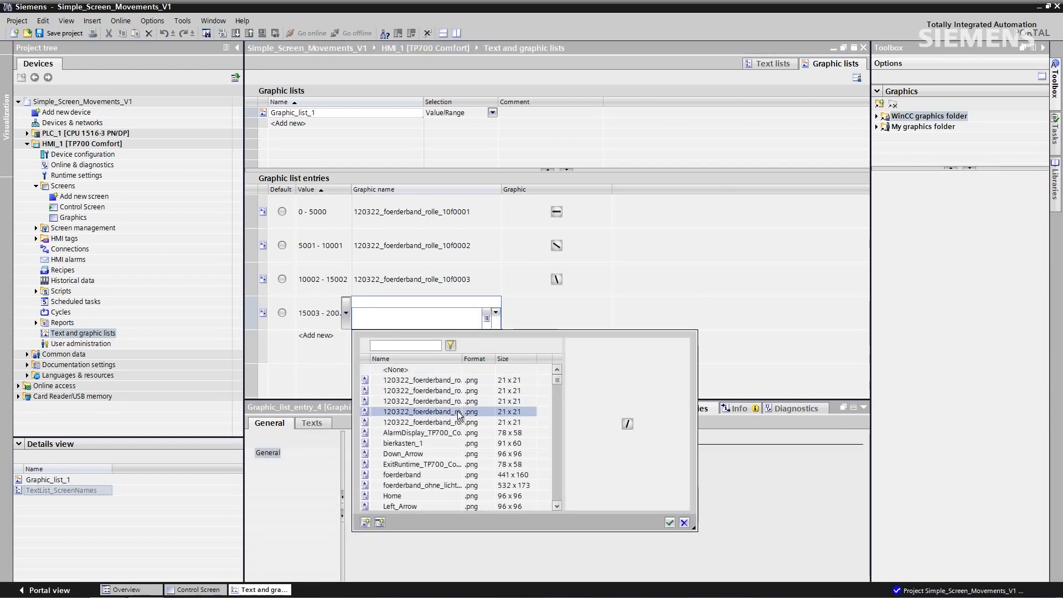
{"action": "left_click", "coordinate": [670, 522]}
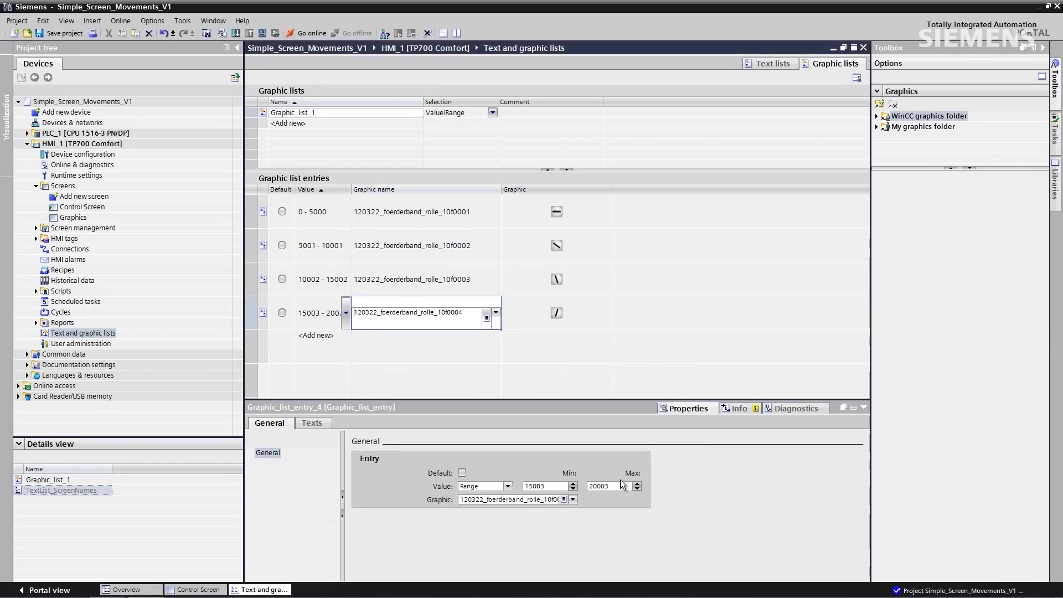
- Add a fifth list entry, make it the default entry, and assign it the graphic 120322_foerderband_rolle_10f0005
{"action": "double_click", "coordinate": [334, 335]}
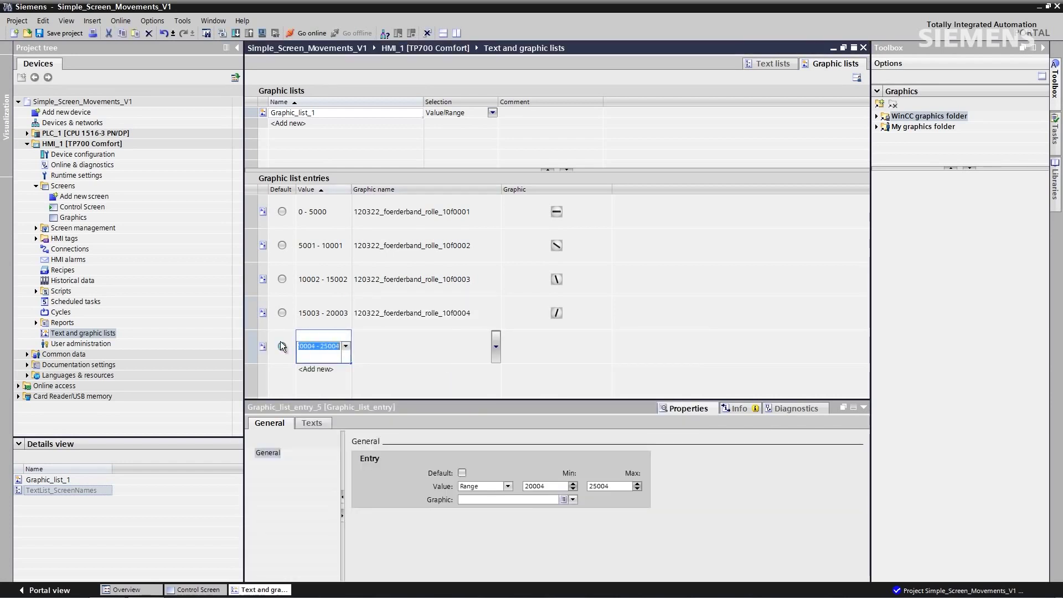
{"action": "left_click", "coordinate": [282, 347]}
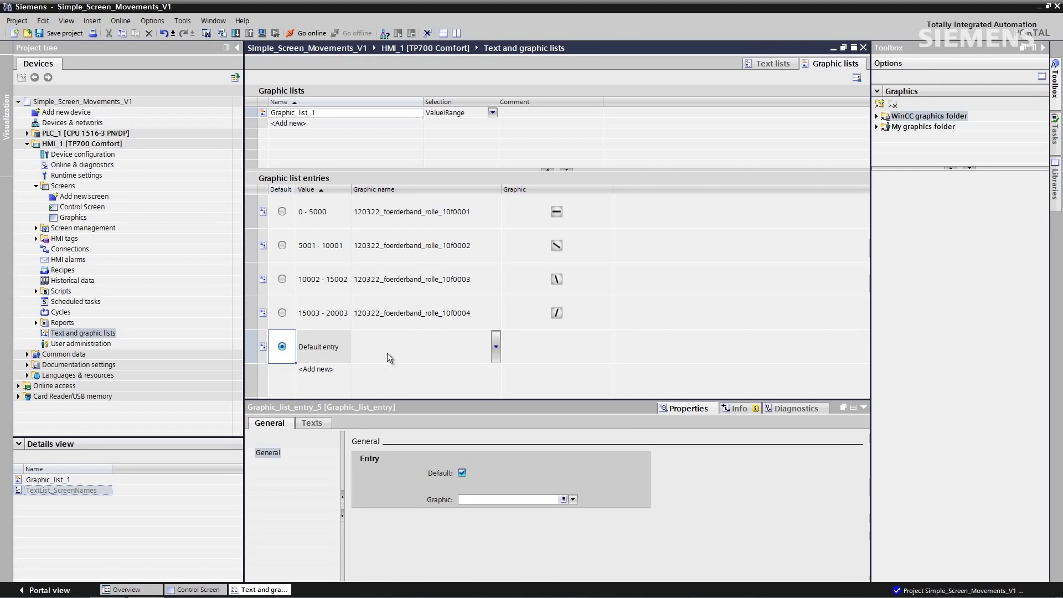
{"action": "left_click", "coordinate": [496, 348]}
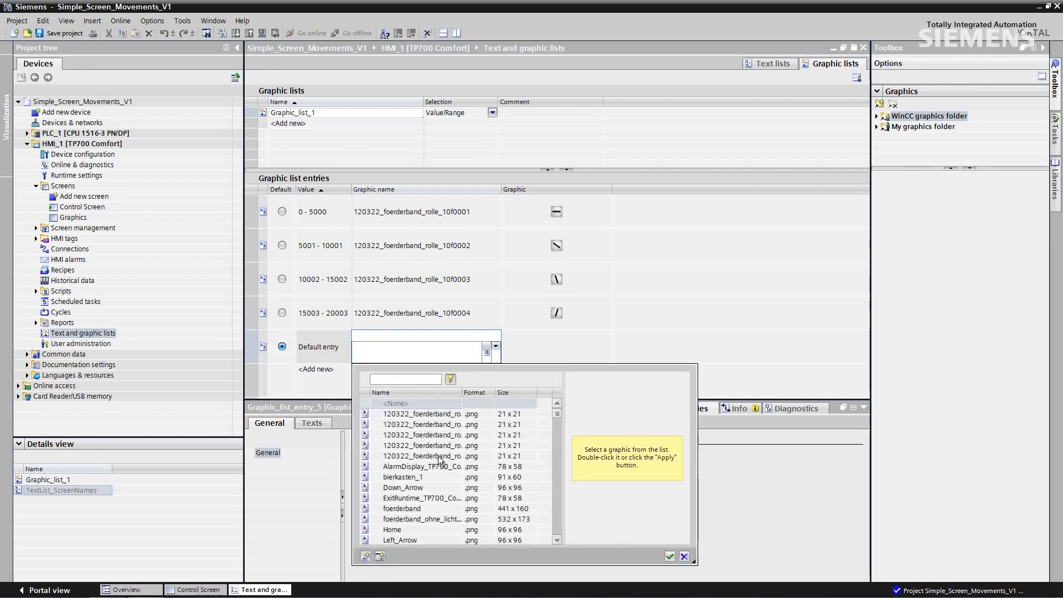
{"action": "left_click", "coordinate": [439, 458]}
{"action": "left_click", "coordinate": [670, 556]}
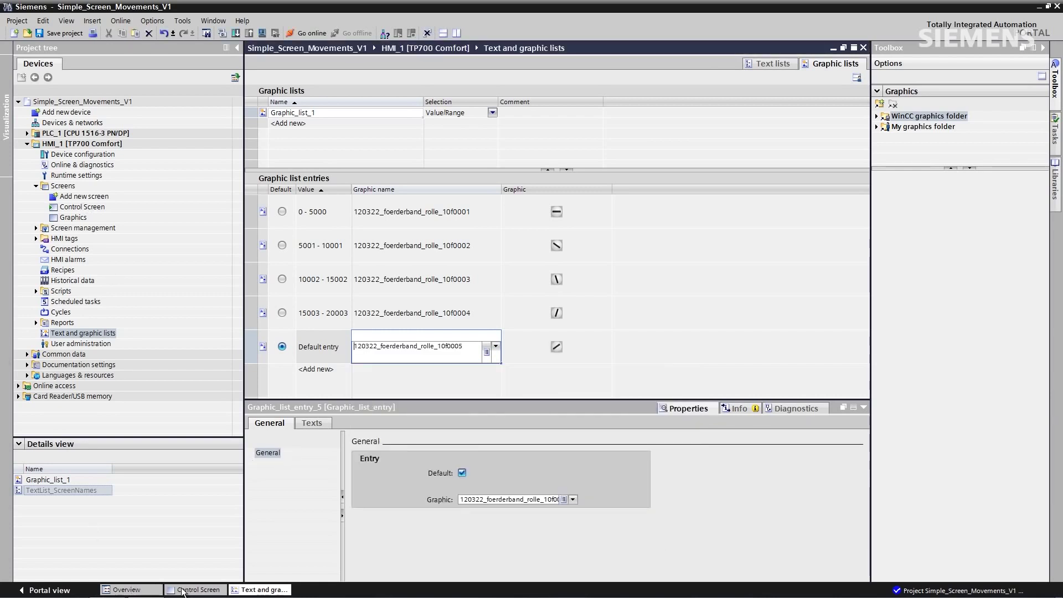
- Return to the Control Screen and place Graphic_list_1 above the conveyor as a graphic I/O field
{"action": "left_click", "coordinate": [183, 590]}
{"action": "left_click", "coordinate": [20, 481]}
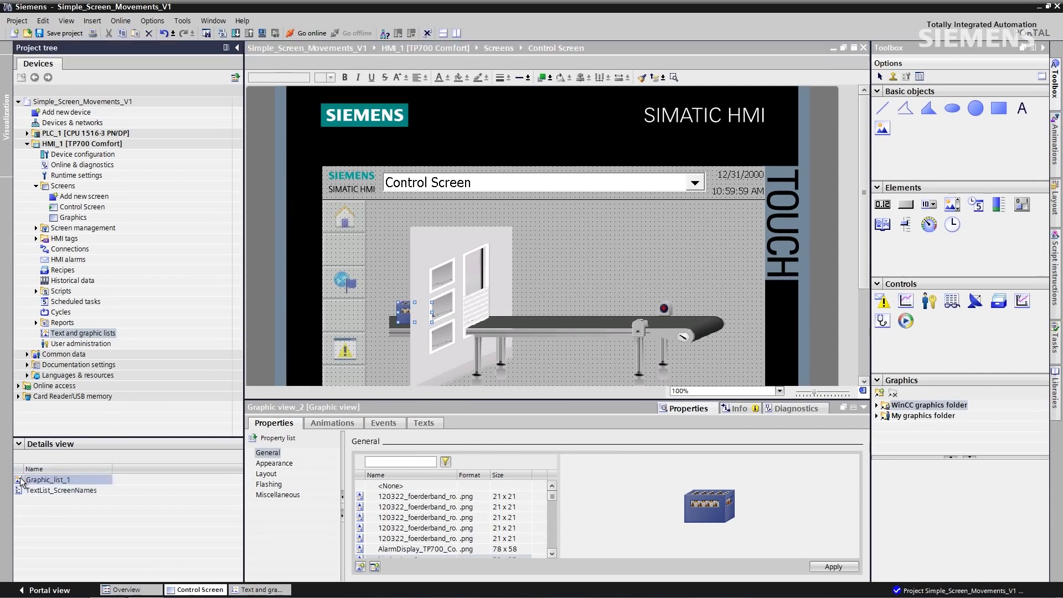
{"action": "left_click_drag", "start_coordinate": [29, 483], "coordinate": [624, 246]}
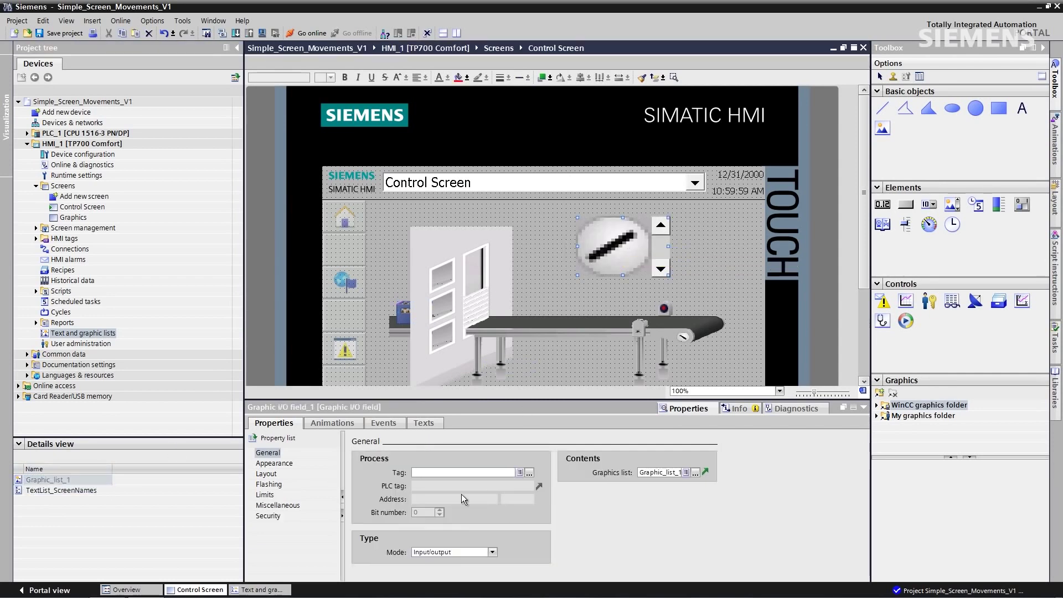
- Set the graphic I/O field's scroll bar type to No scrollbar and fit the field over the roller at the conveyor's front end
{"action": "left_click", "coordinate": [271, 463]}
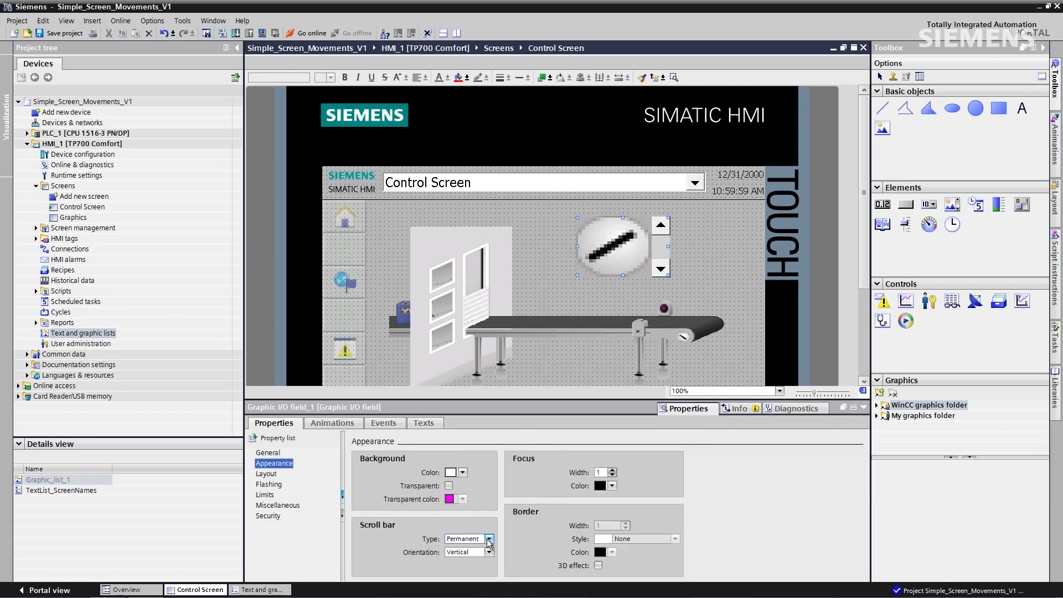
{"action": "left_click", "coordinate": [489, 540]}
{"action": "left_click", "coordinate": [468, 548]}
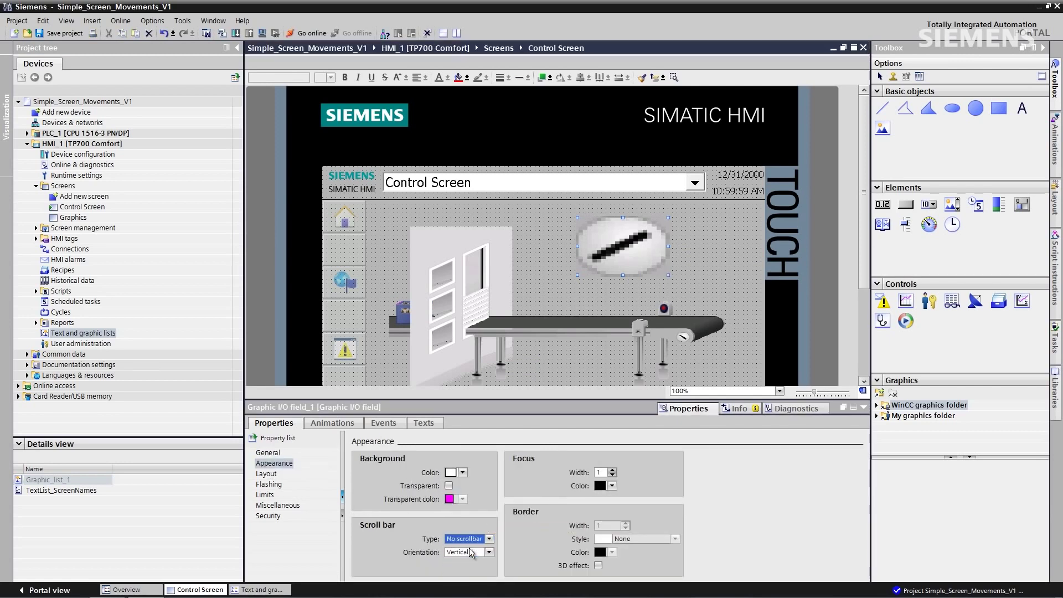
{"action": "left_click_drag", "start_coordinate": [576, 217], "coordinate": [679, 336]}
- Assign the tag Bottle_Case as the process tag of the roller's graphic I/O field
{"action": "left_click", "coordinate": [268, 453]}
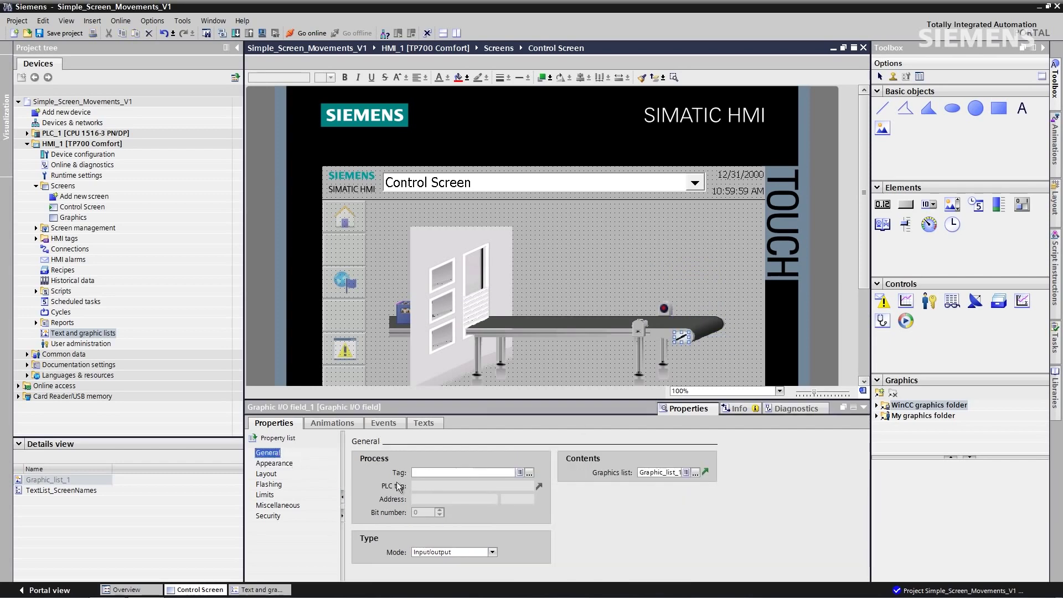
{"action": "left_click", "coordinate": [459, 474]}
{"action": "type", "text": "Bottle_Case"}
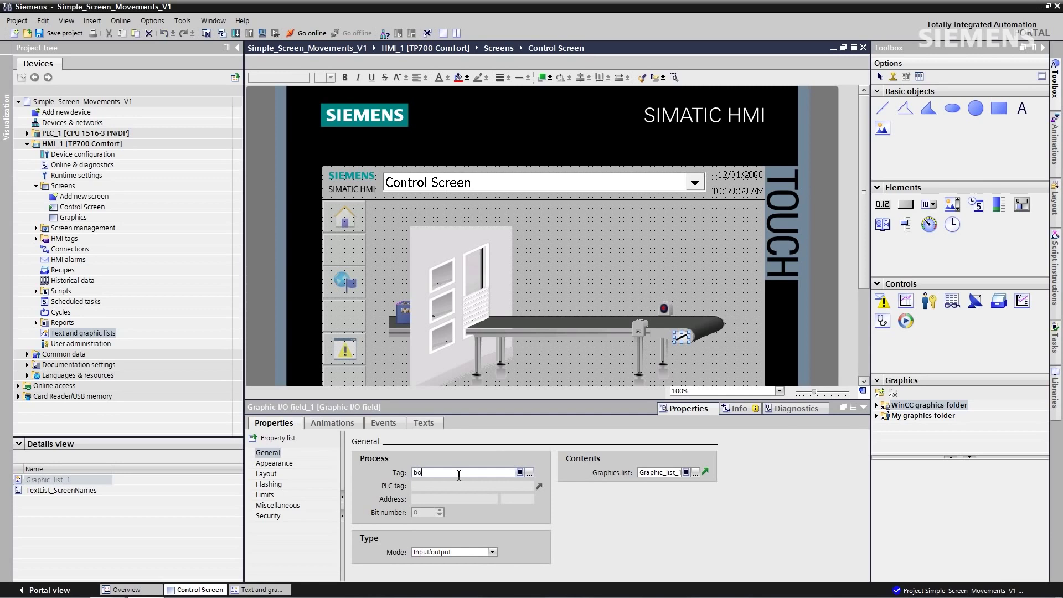
{"action": "key", "text": "Return"}
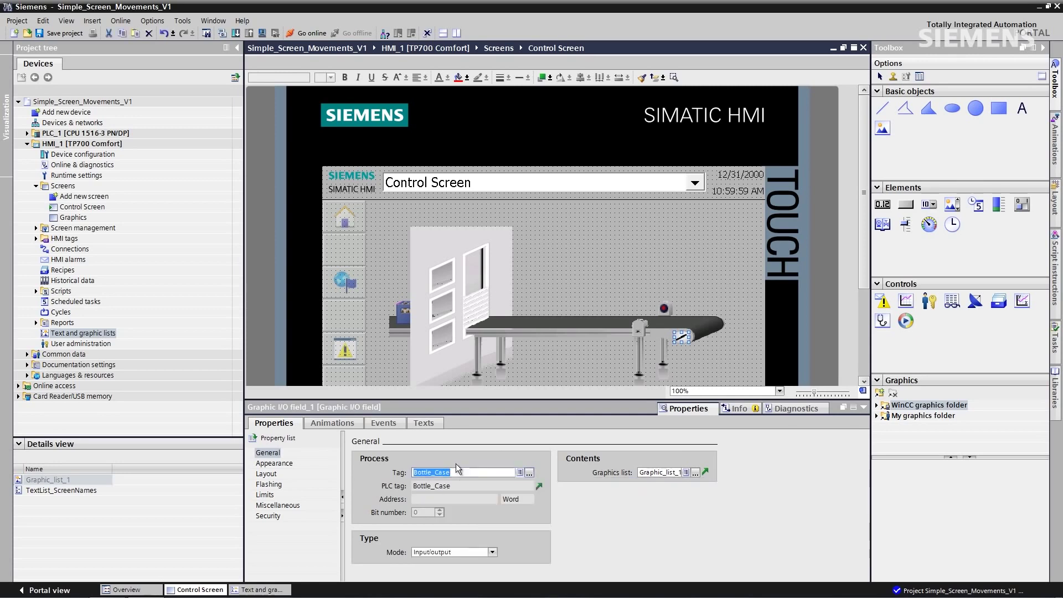
- Select the HMI_1 [TP700 Comfort] device in the project tree
{"action": "left_click", "coordinate": [111, 145]}
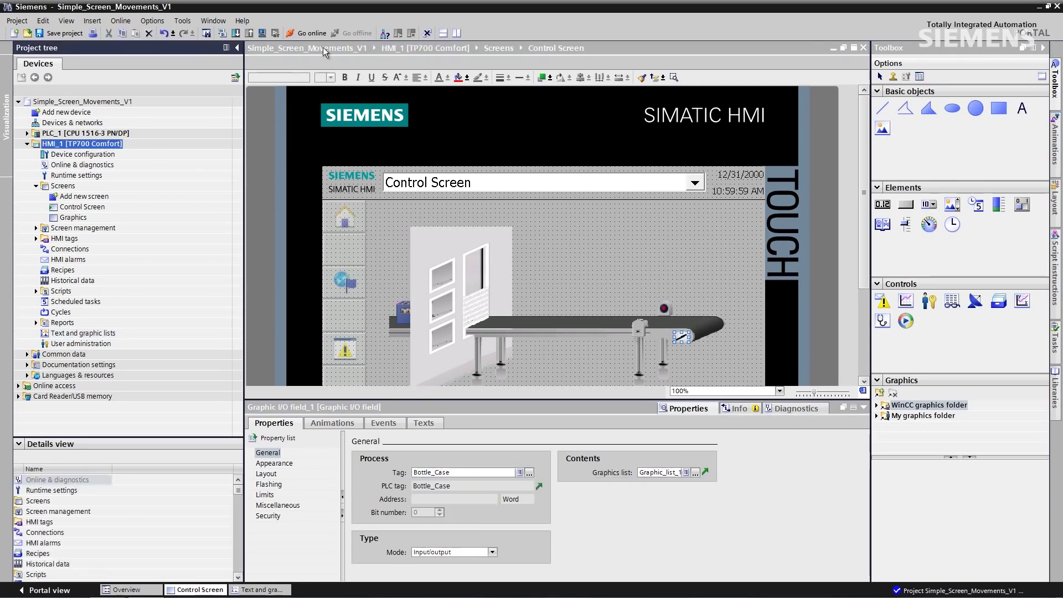